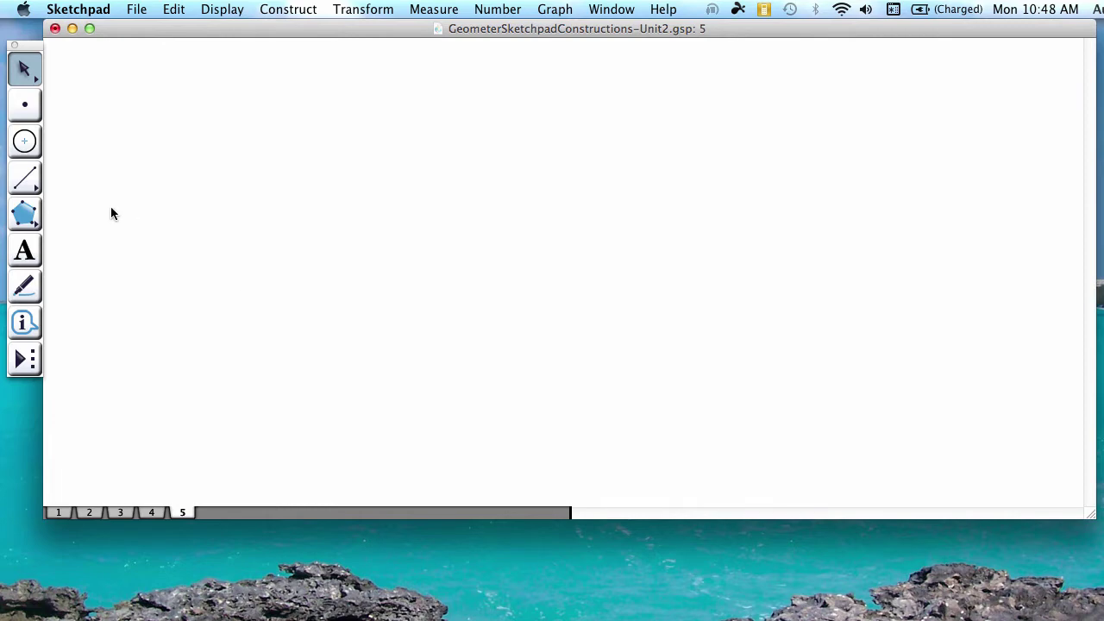
Draw a horizontal segment across the middle of the page with the Segment tool
left_click(27, 185)
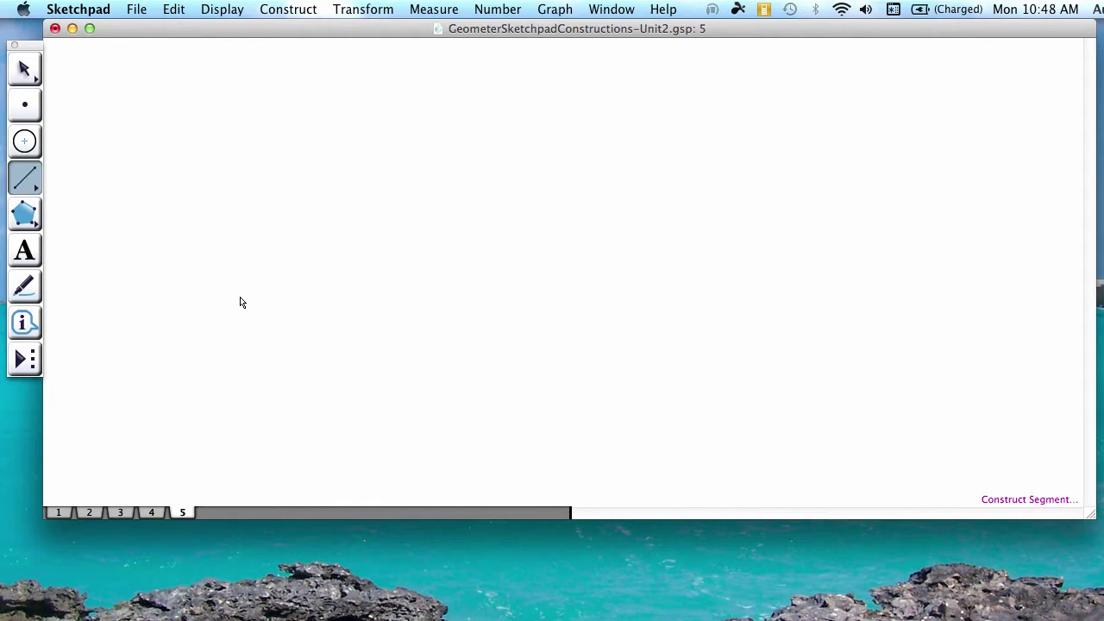
left_click_drag(241, 322, 562, 324)
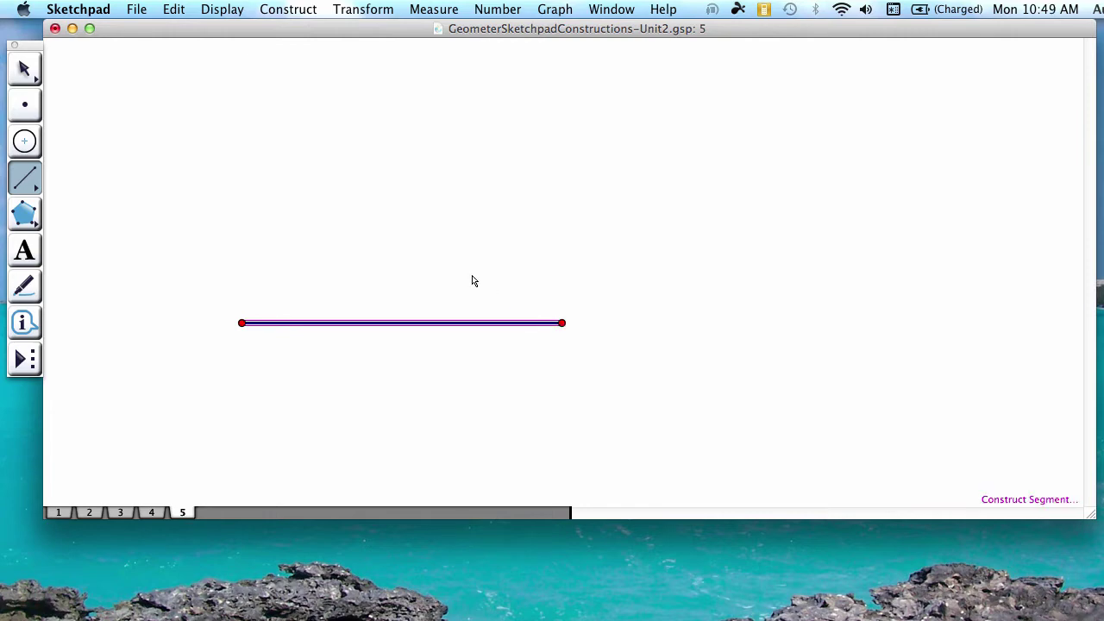
Place a point on the horizontal segment and a free point above it, then select both
left_click(24, 108)
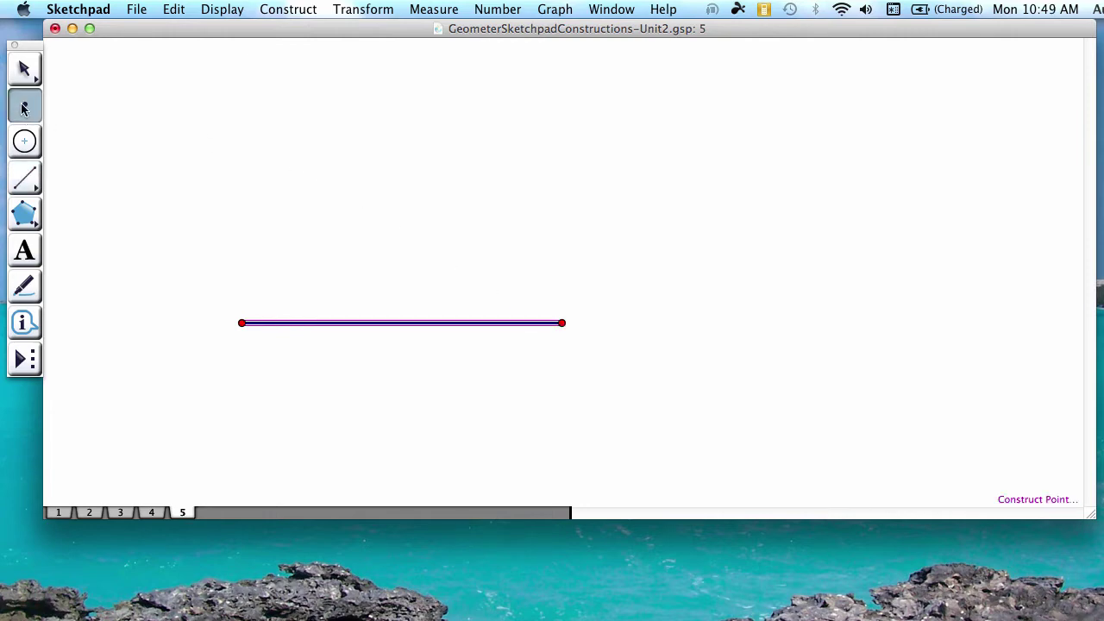
left_click(177, 143)
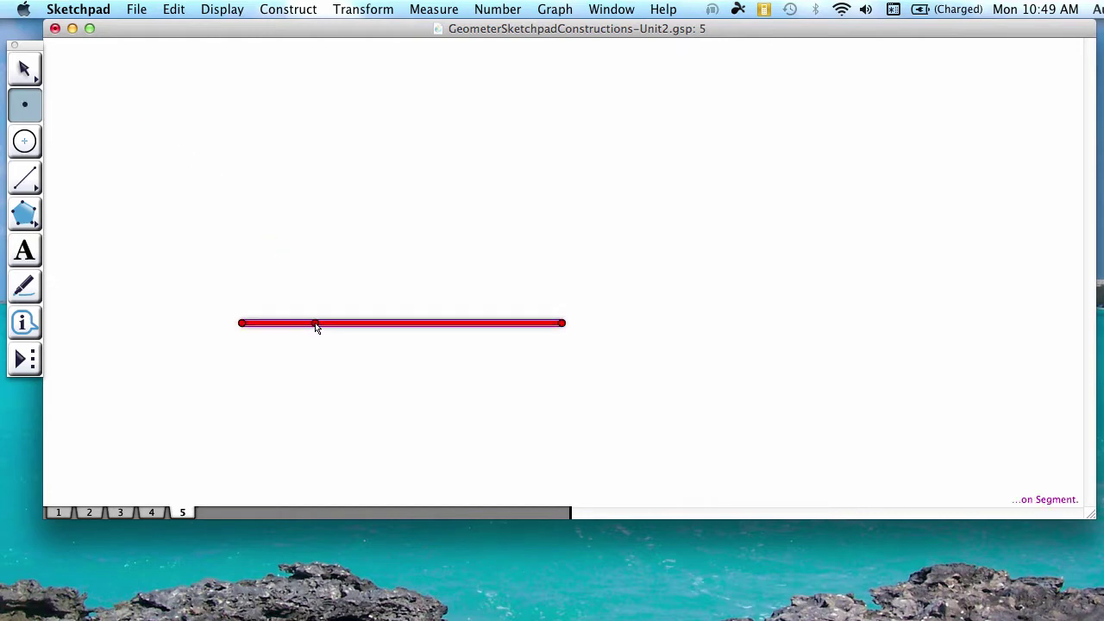
left_click(316, 323)
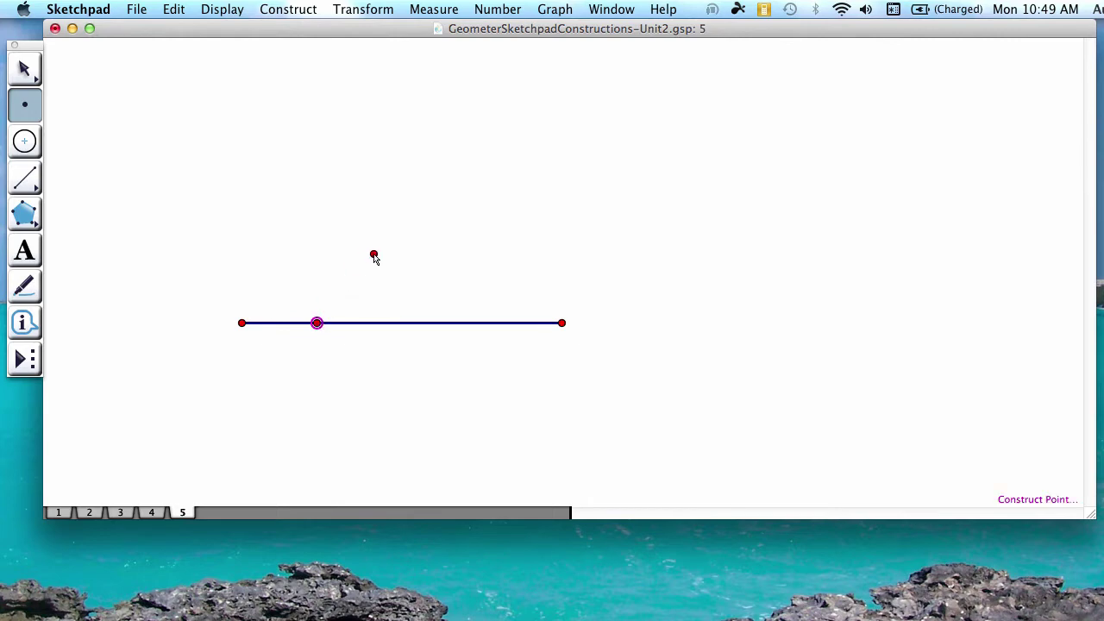
left_click(381, 248)
key("Escape")
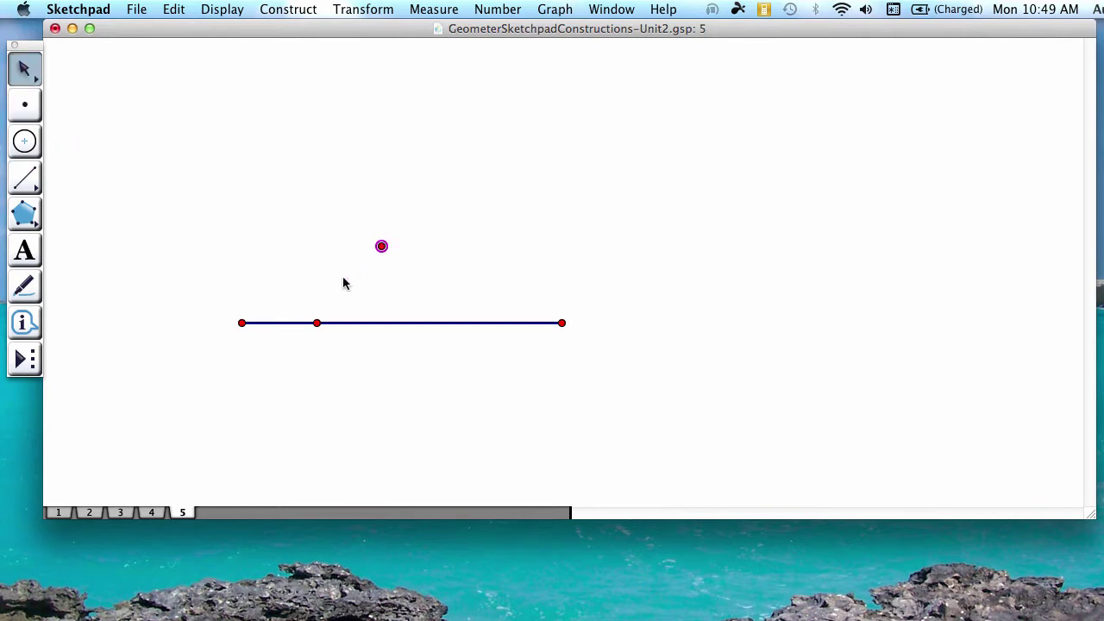
left_click(316, 323)
Construct a line through the two selected points so it crosses the segment at an angle
left_click(304, 10)
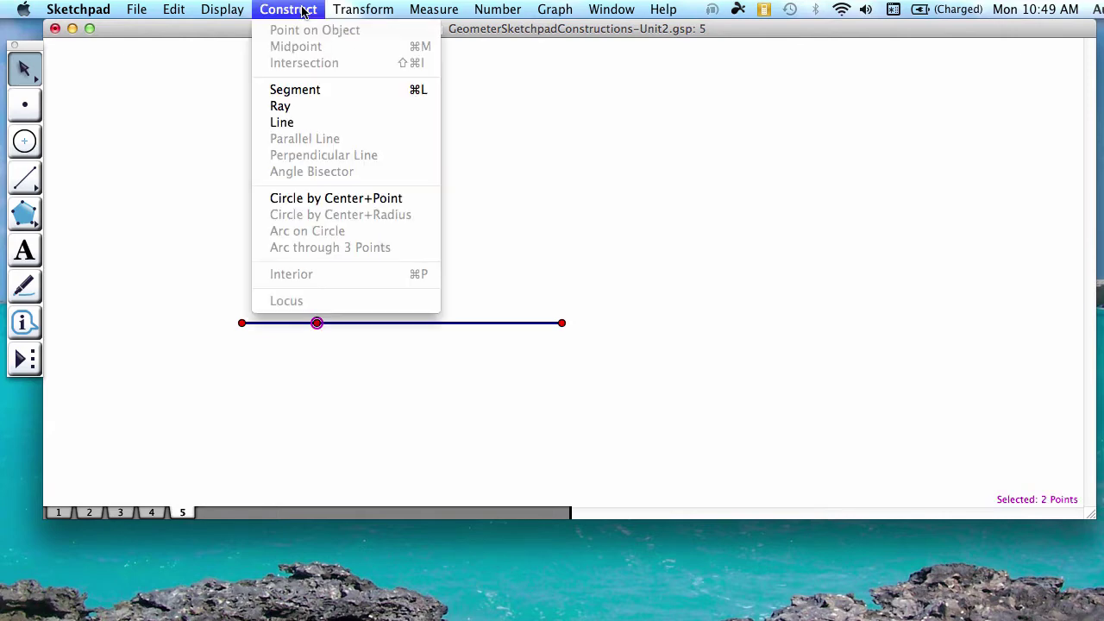
left_click(294, 122)
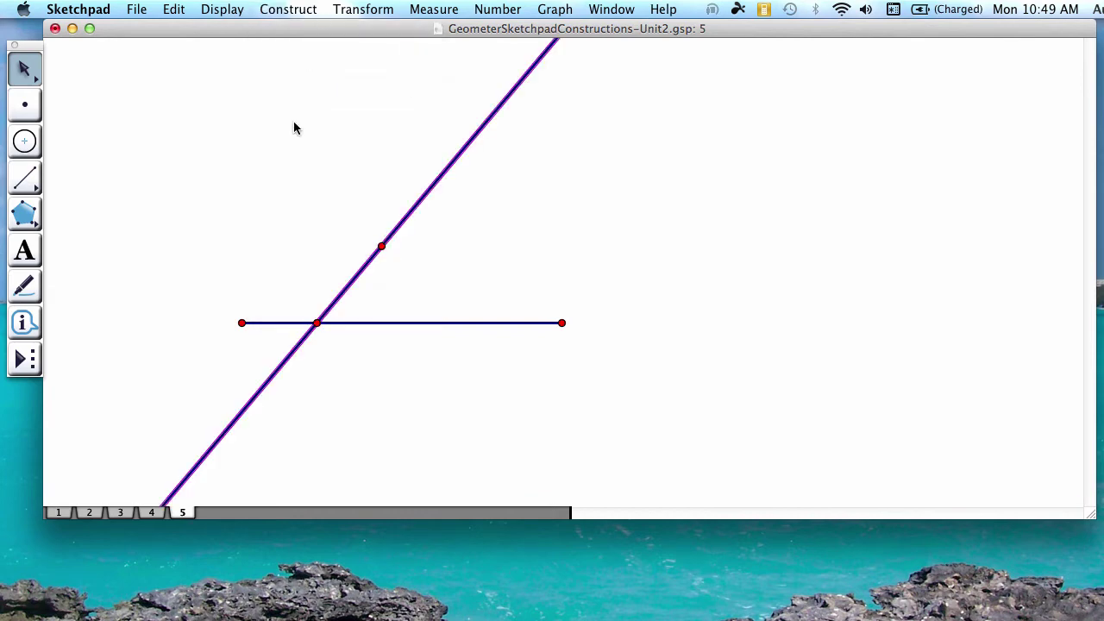
left_click(251, 174)
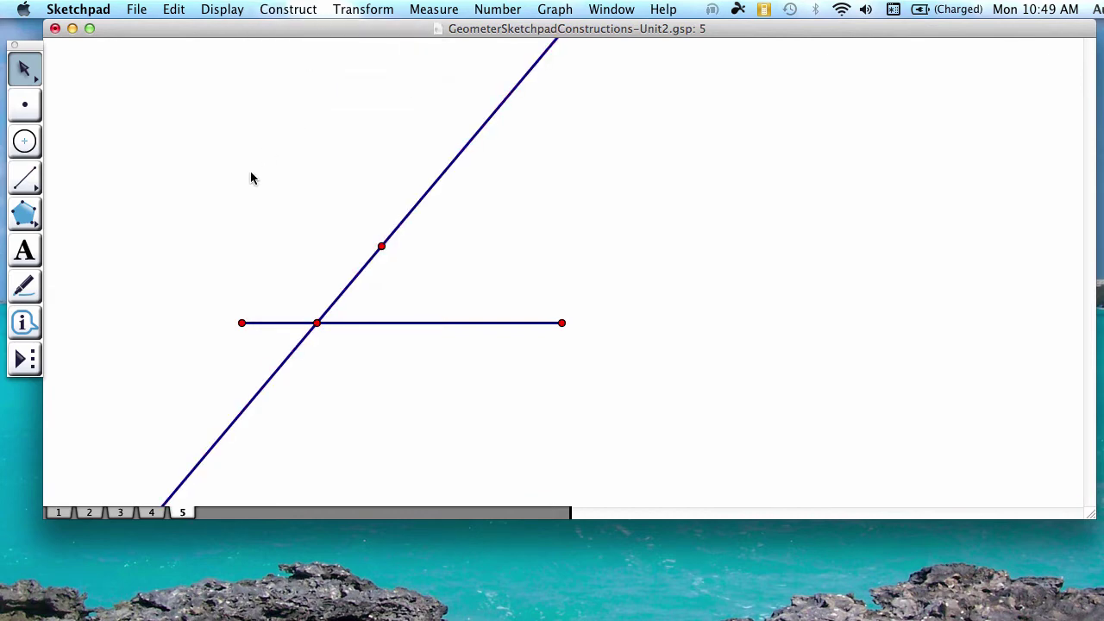
Draw a compass circle centred at the line–segment crossing with its radius running along the segment
left_click(25, 141)
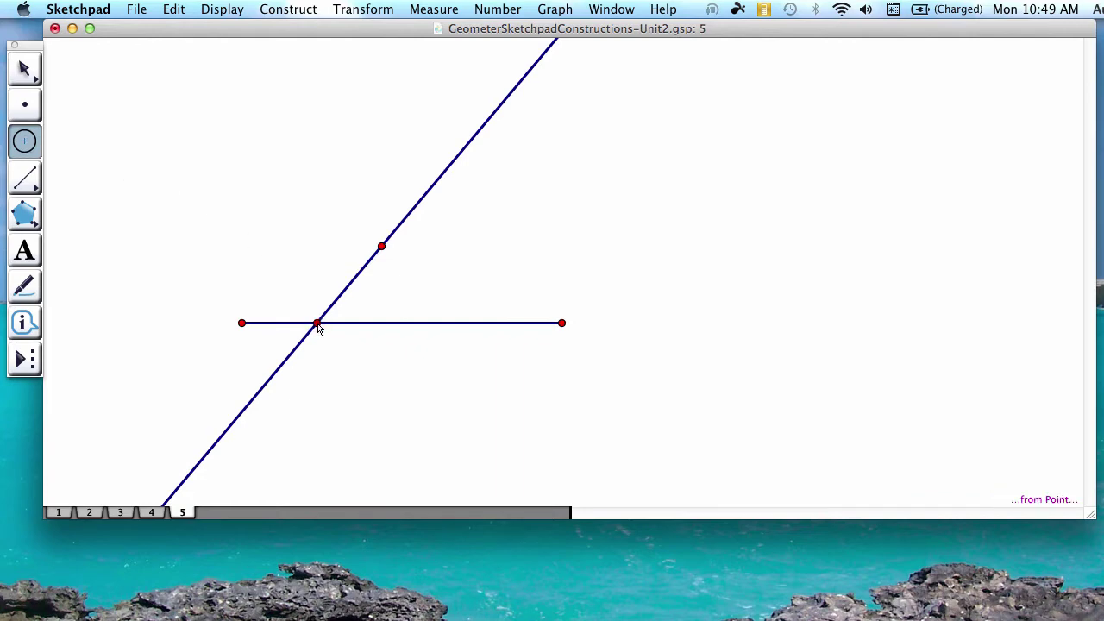
left_click_drag(318, 324, 362, 331)
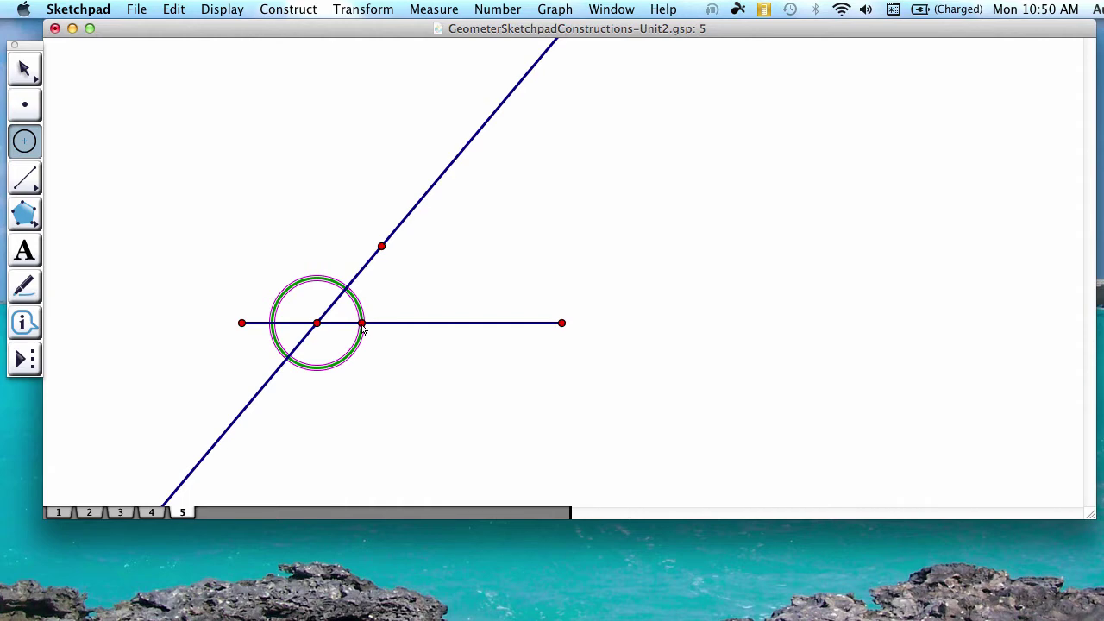
left_click(26, 180)
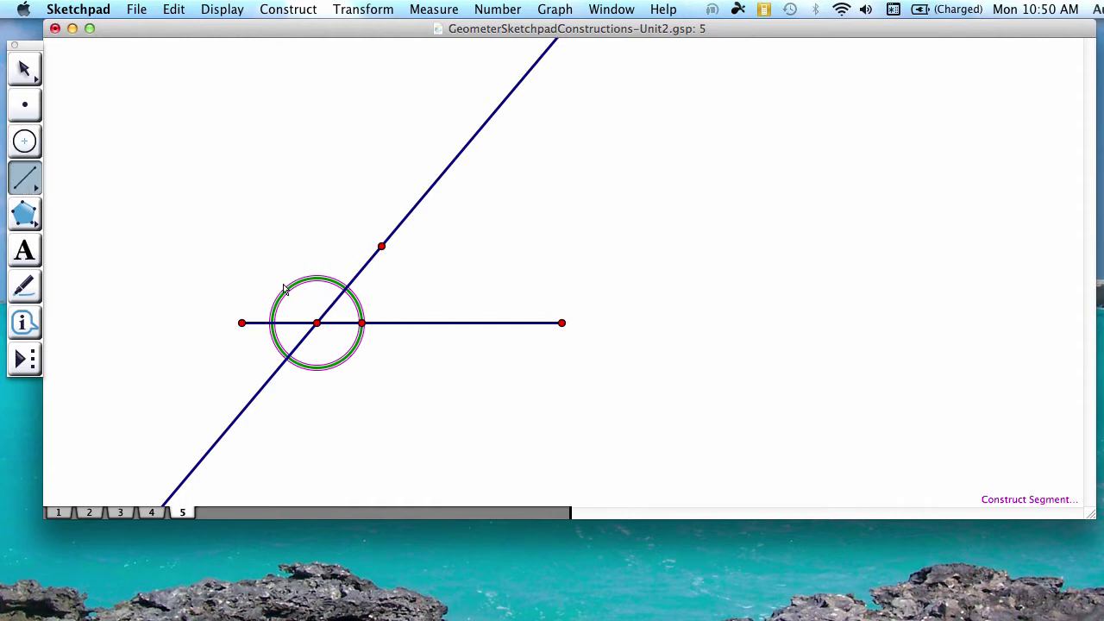
Connect the circle–segment crossing to the circle–line crossing and to the circle's centre with segments
left_click(362, 323)
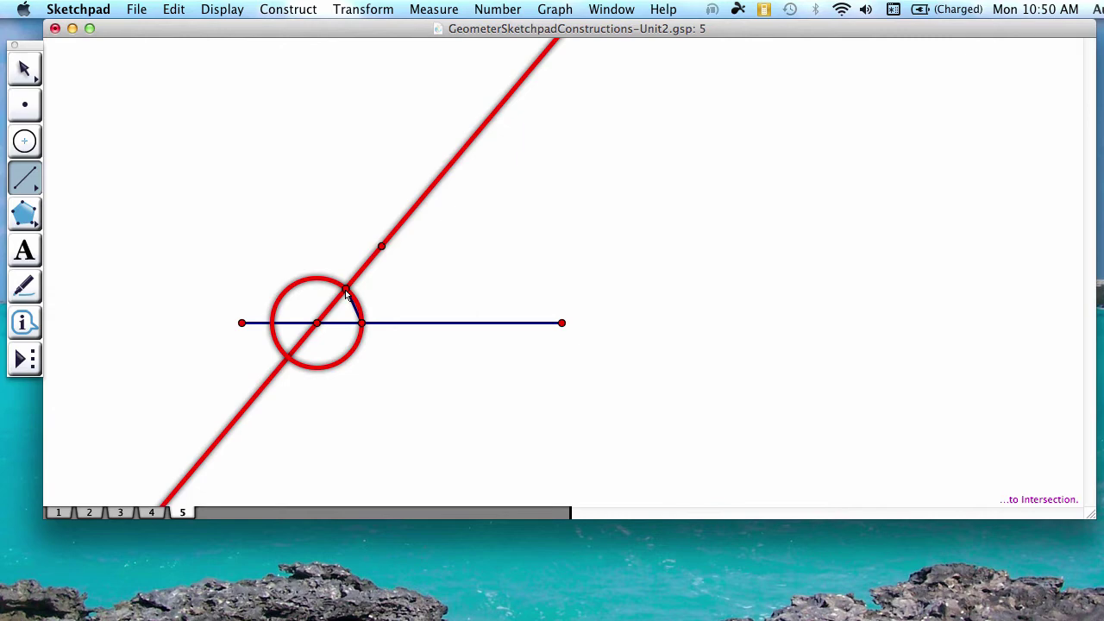
left_click(346, 291)
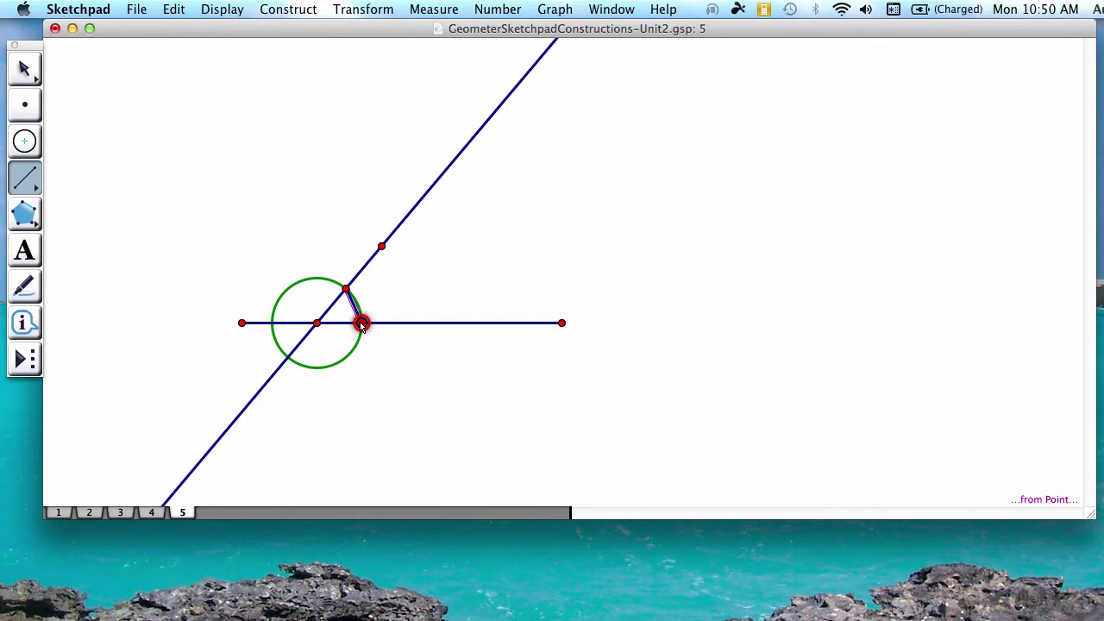
left_click(362, 323)
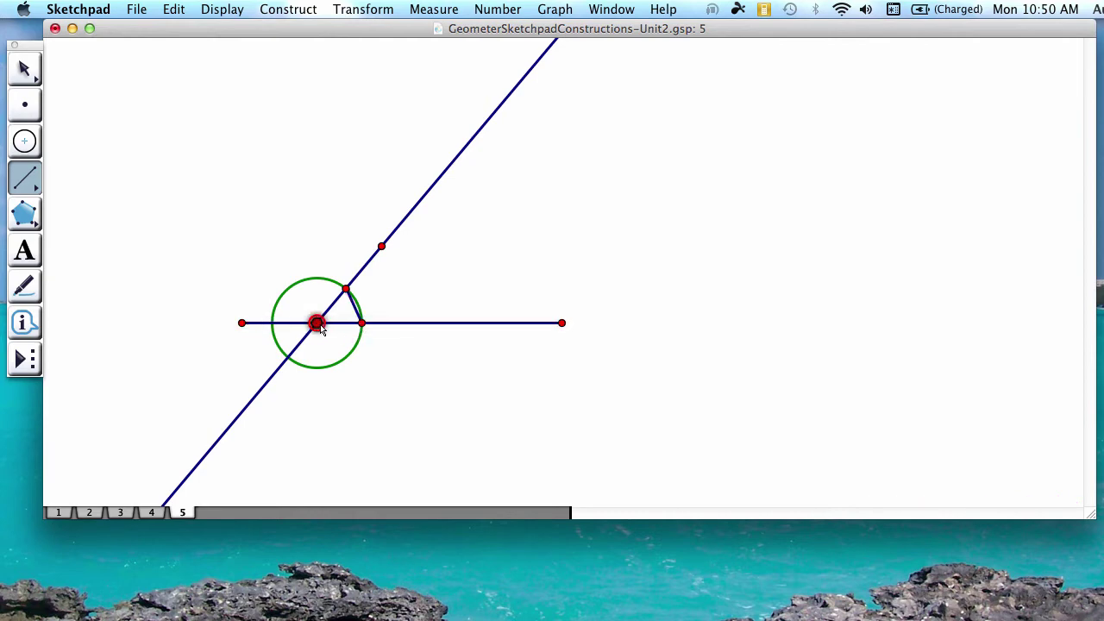
left_click(317, 323)
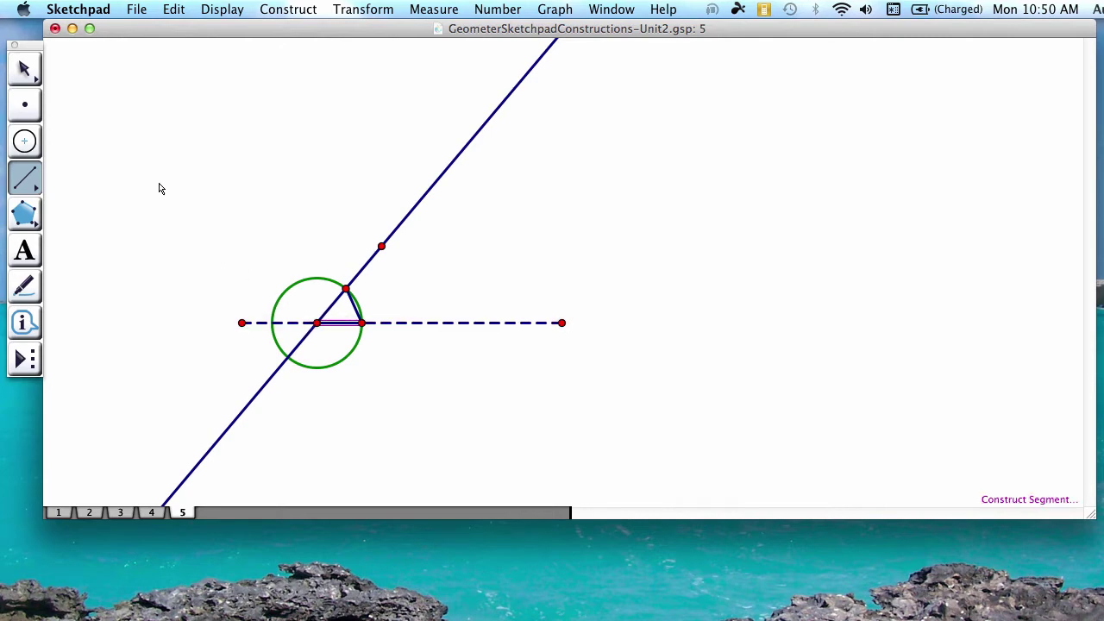
left_click(24, 71)
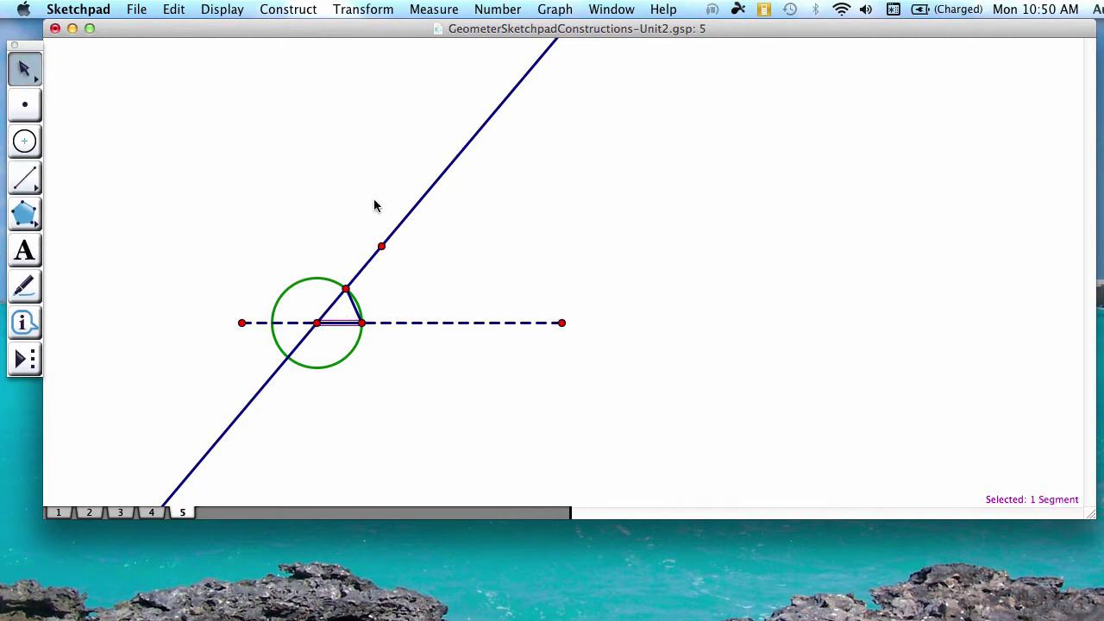
Construct a circle centred on the upper point using the radius segment as its radius
left_click(383, 246, "shift")
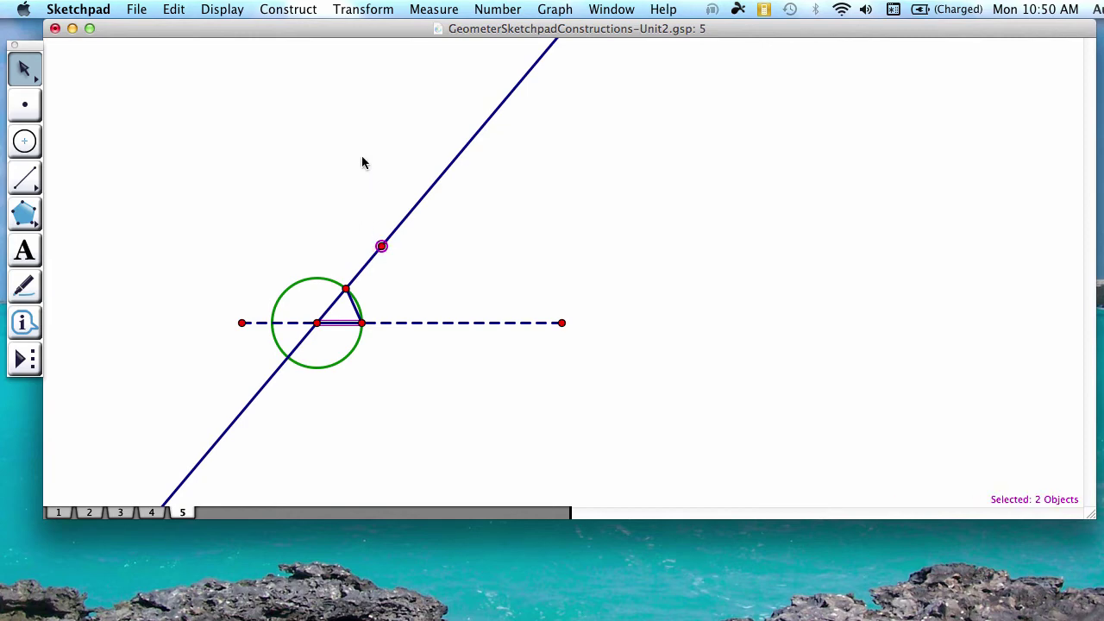
left_click(296, 10)
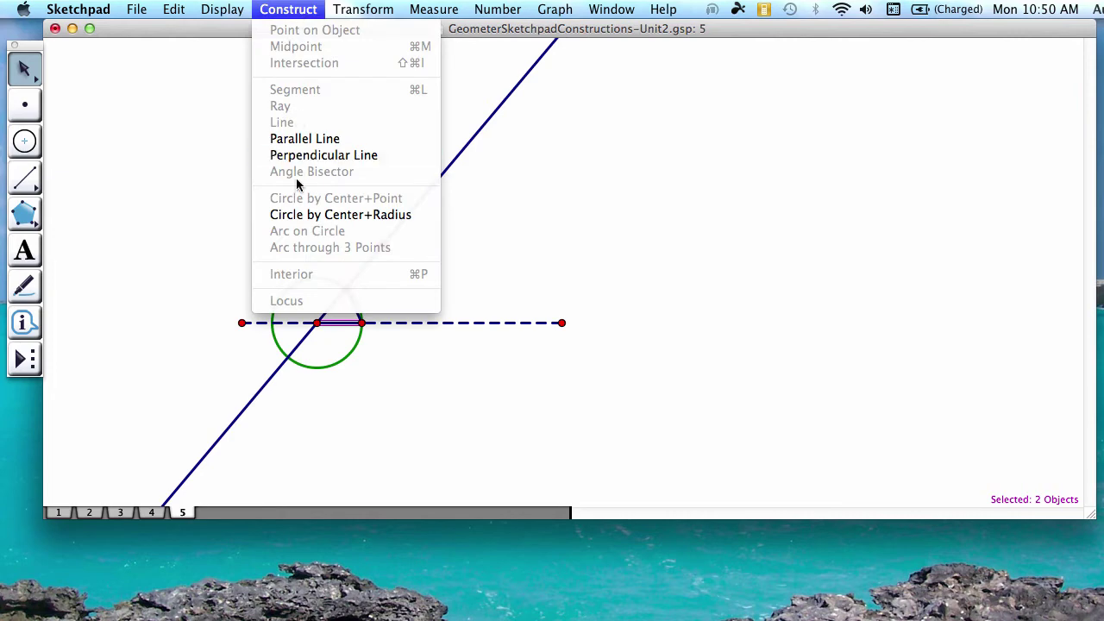
left_click(297, 215)
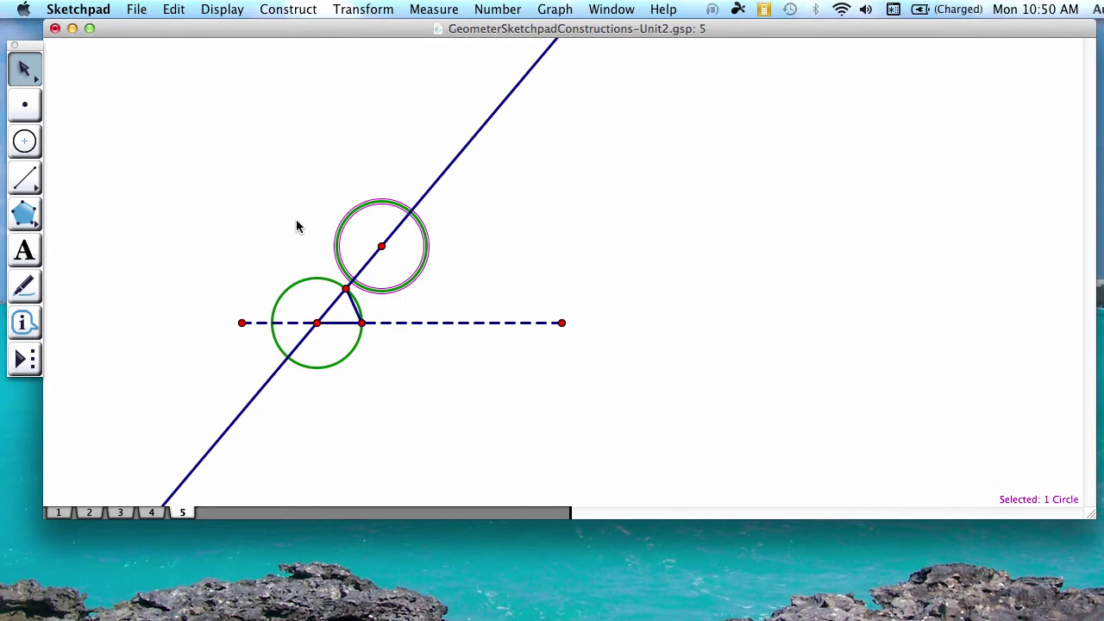
left_click(297, 226)
left_click(29, 105)
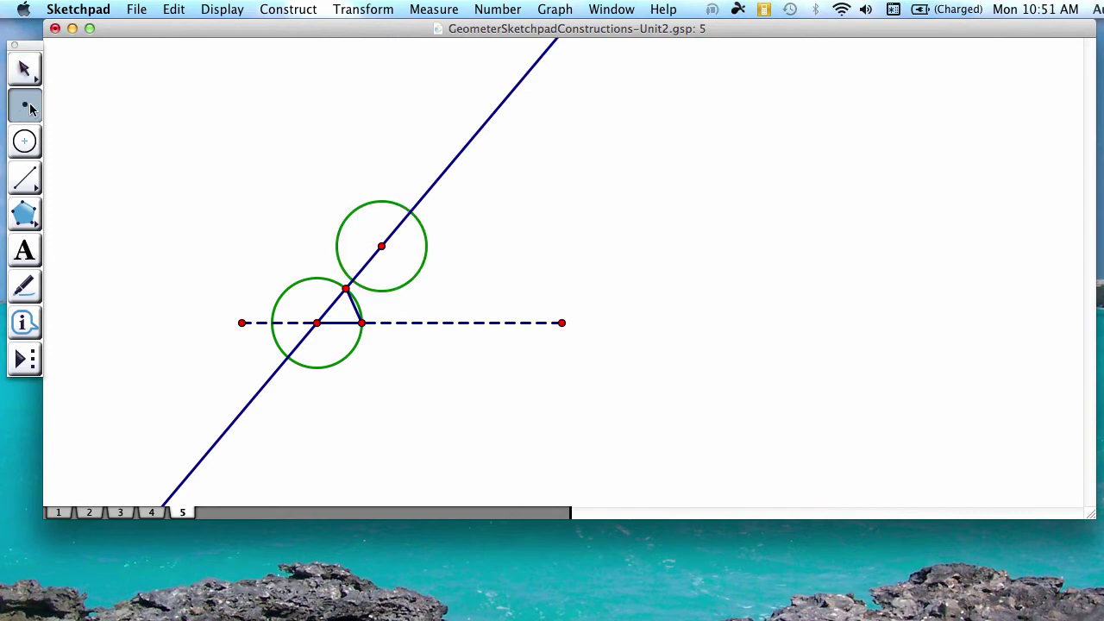
Mark where the line meets the upper circle and construct a circle with the short chord's length as radius
left_click(411, 213)
left_click(26, 72)
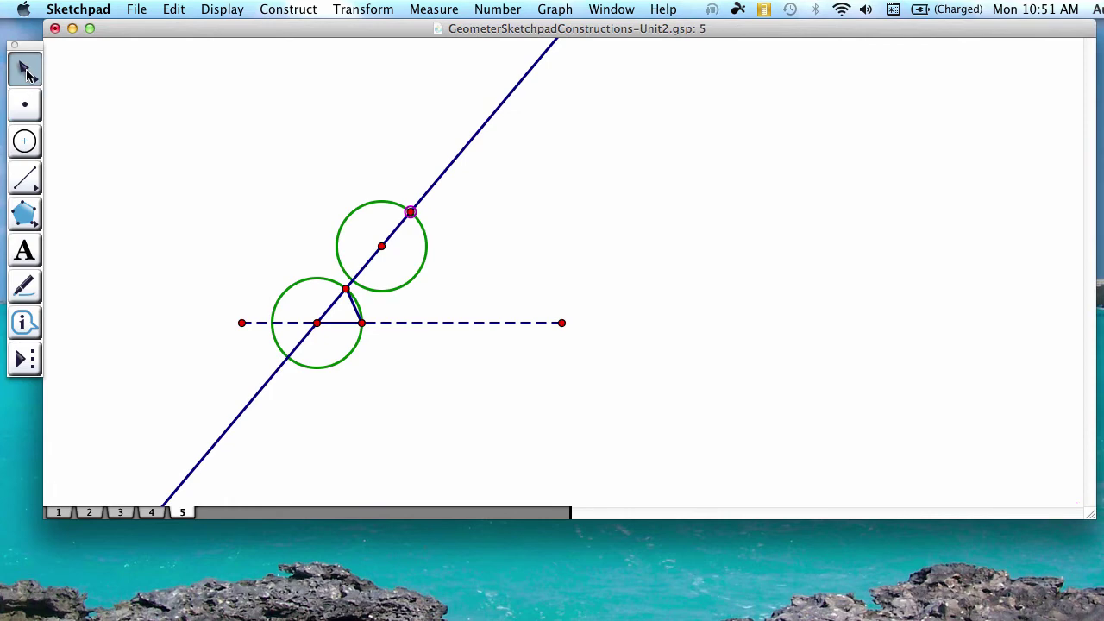
left_click(359, 308)
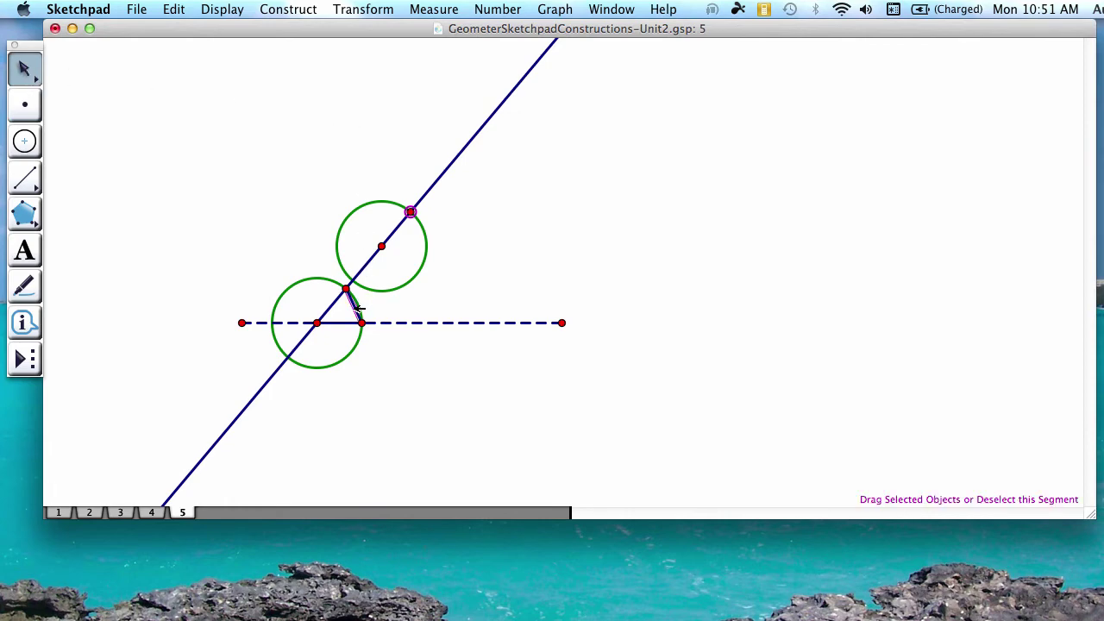
left_click(292, 9)
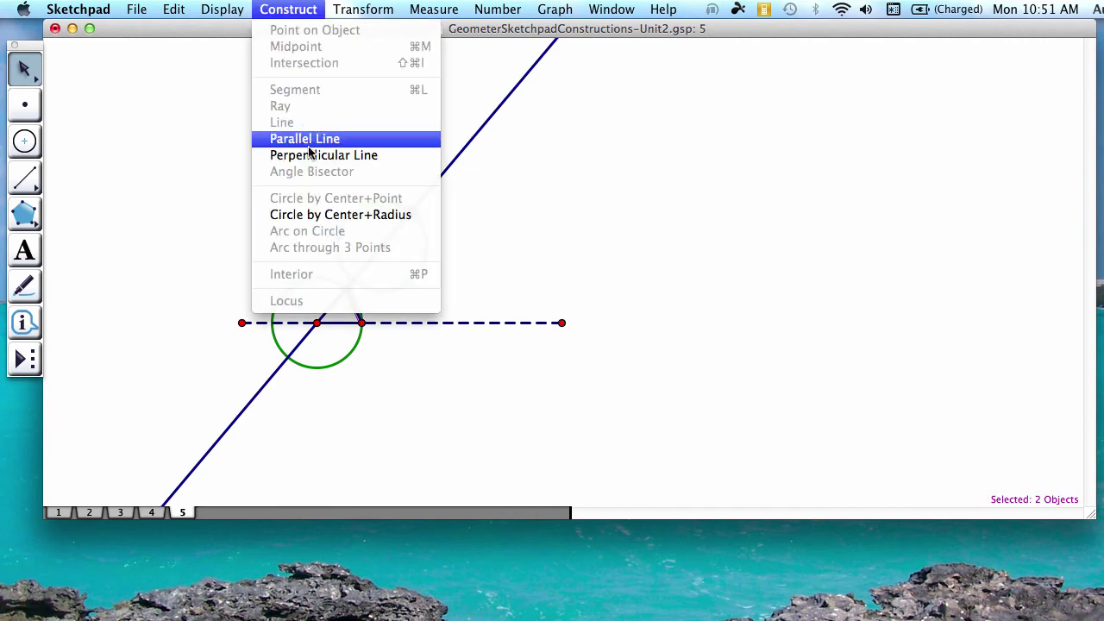
left_click(316, 215)
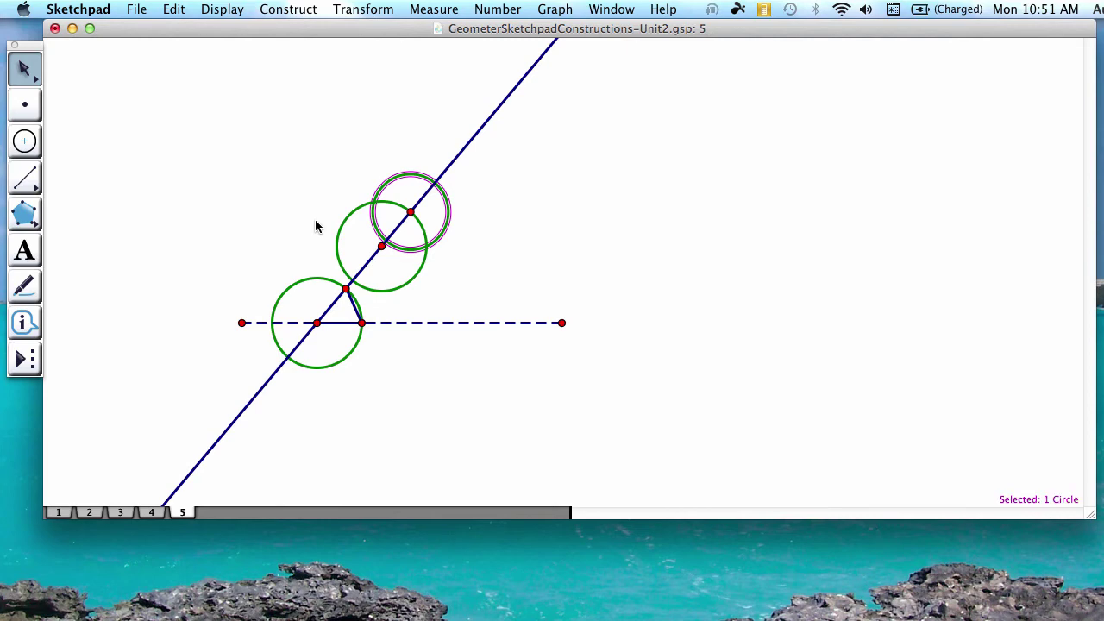
left_click(25, 104)
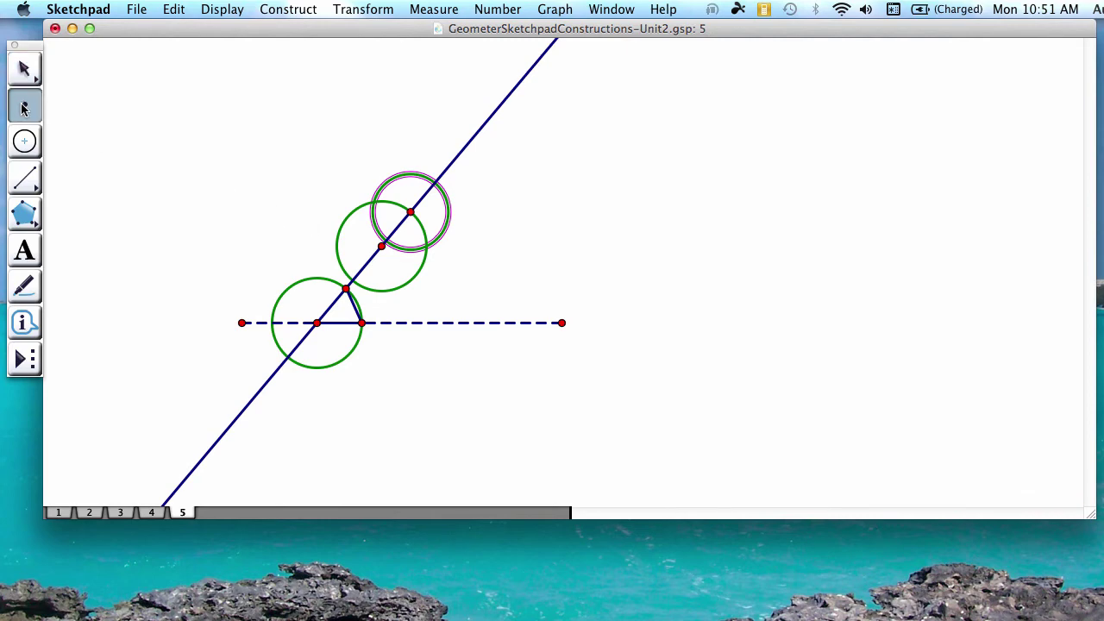
Mark the upper circles' crossing and construct a line through it and the slanted line's centre point
left_click(426, 247)
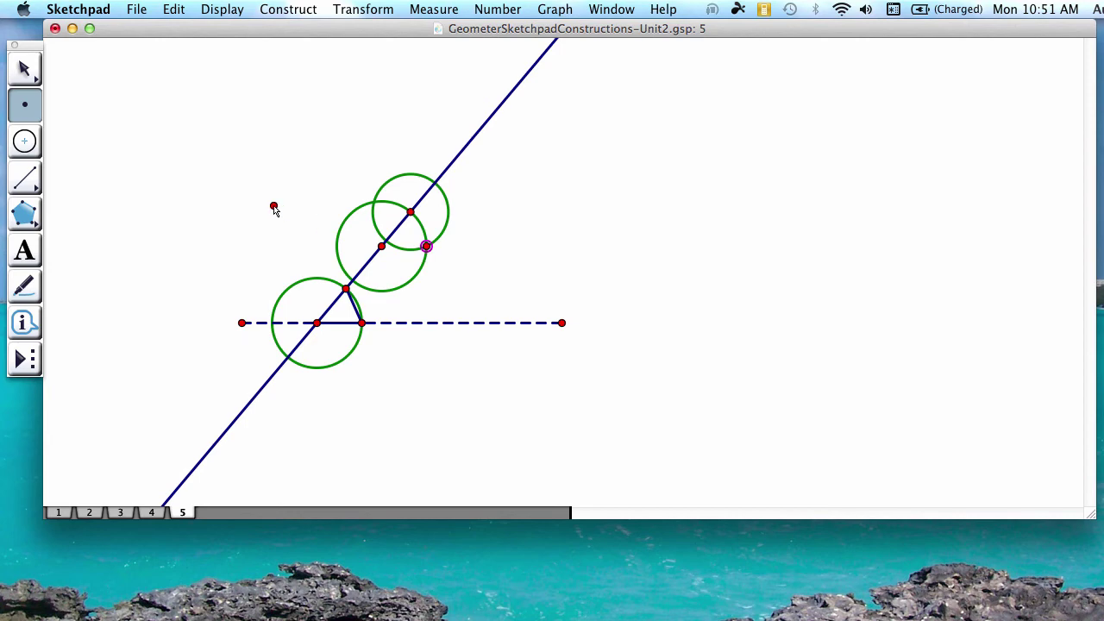
left_click(24, 69)
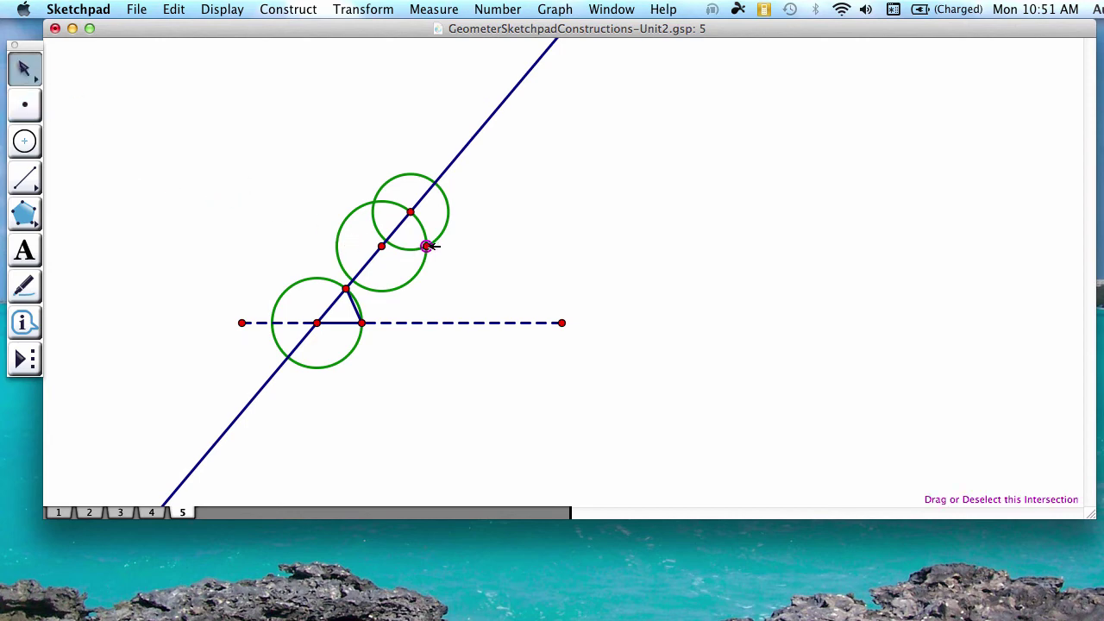
left_click(381, 247, "shift")
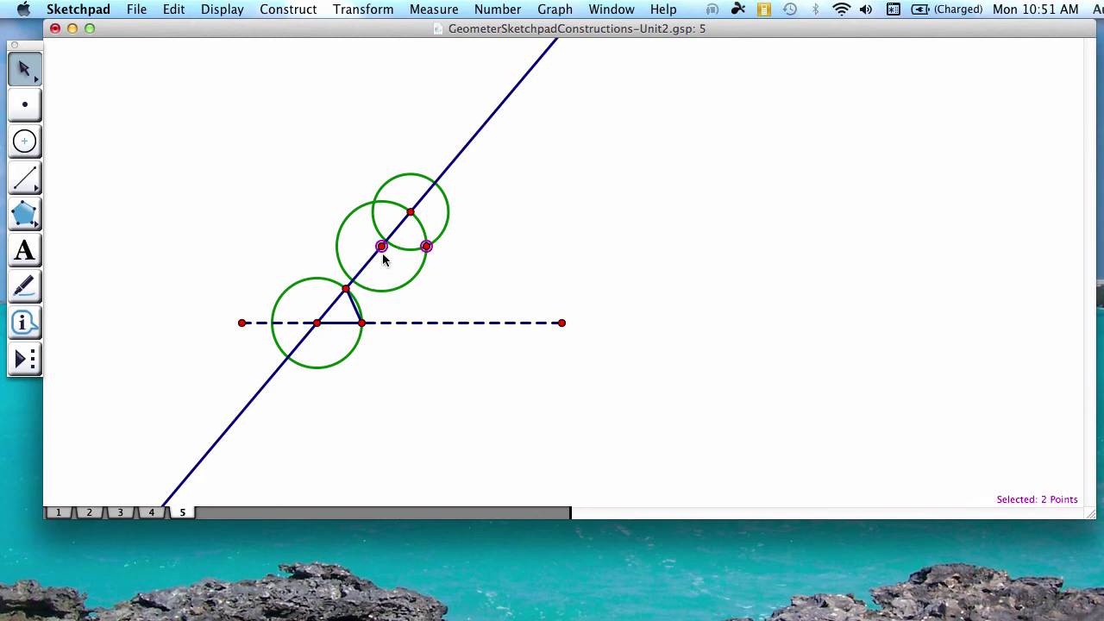
left_click(295, 10)
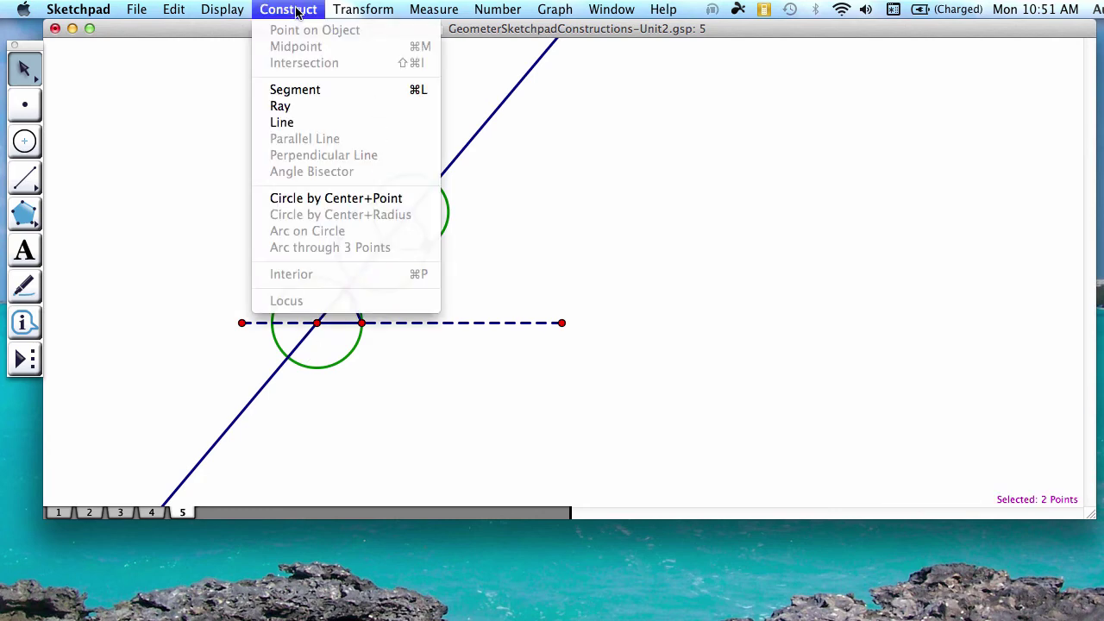
left_click(295, 124)
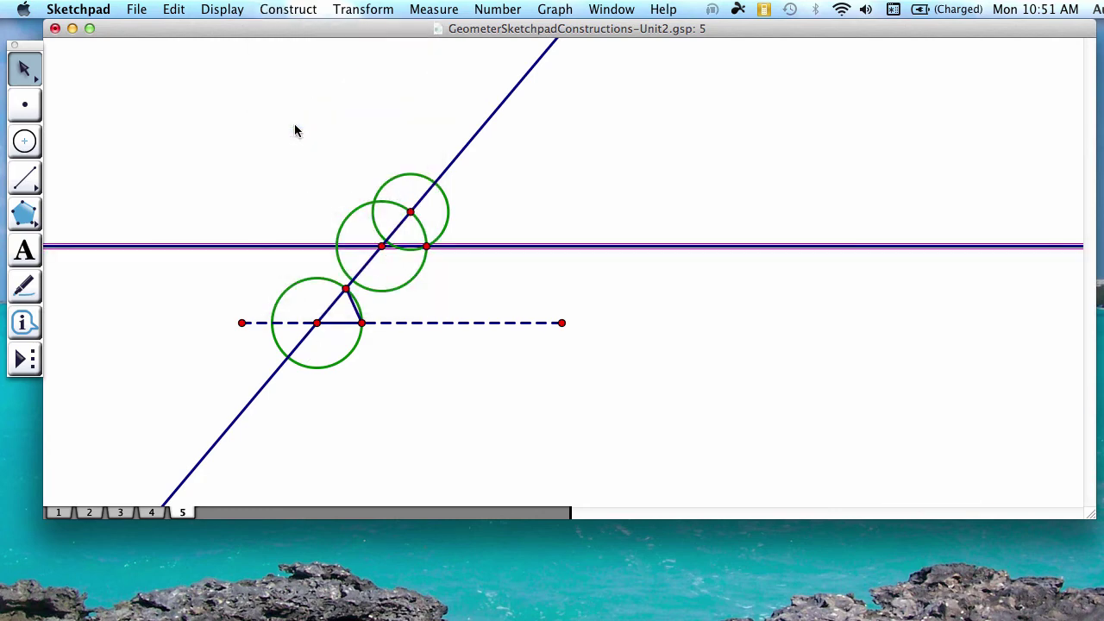
left_click(248, 201)
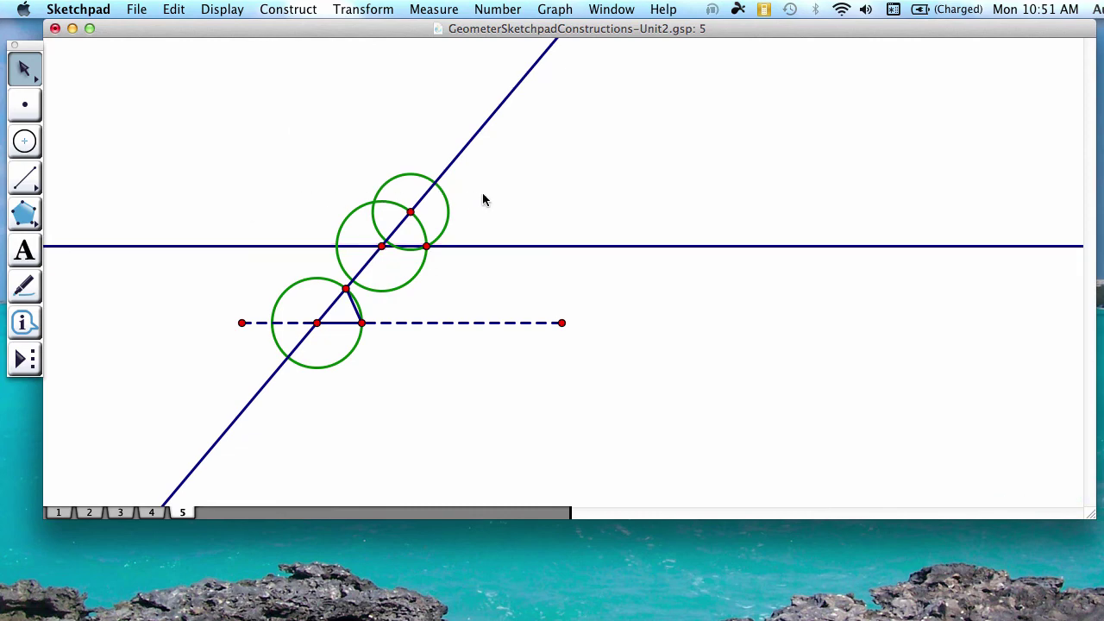
Select the three construction circles and the short chord segment, then hide them
left_click(423, 228)
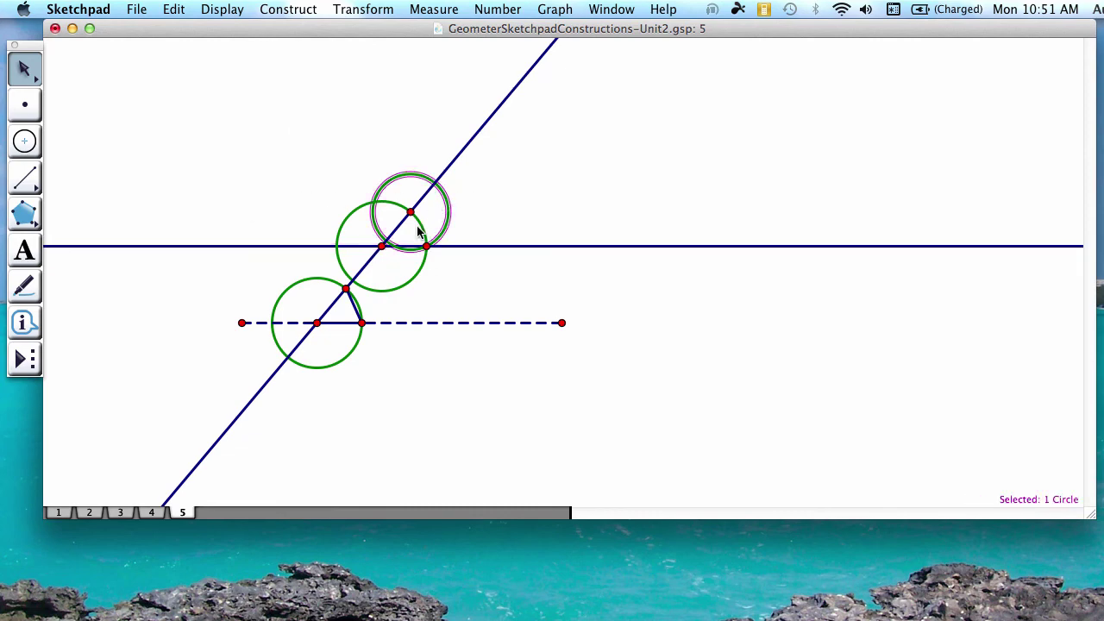
left_click(424, 226)
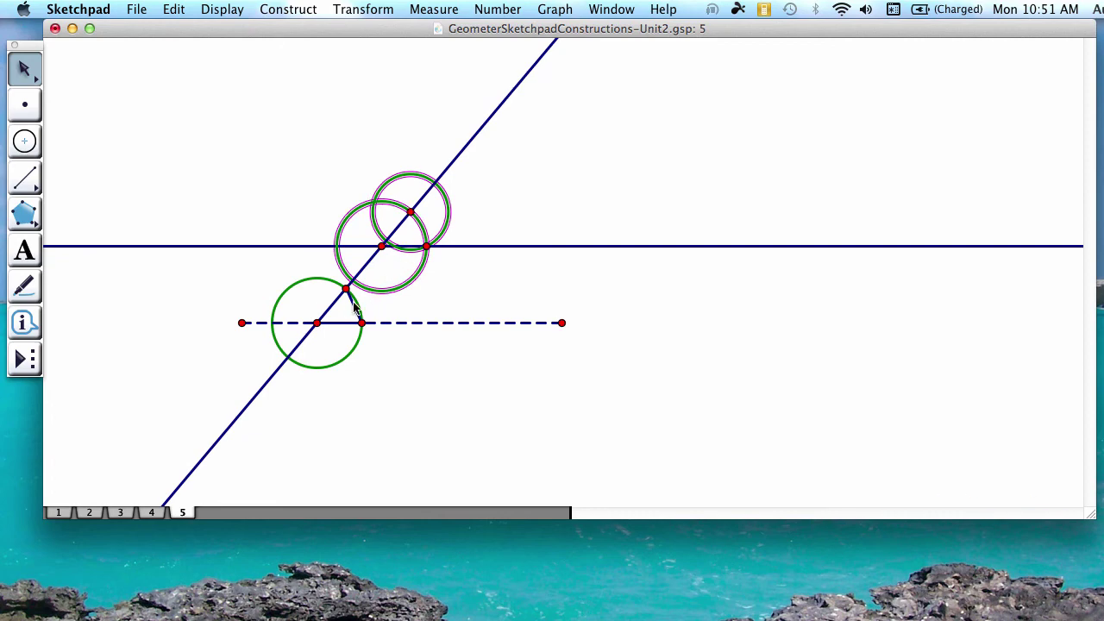
left_click(325, 278)
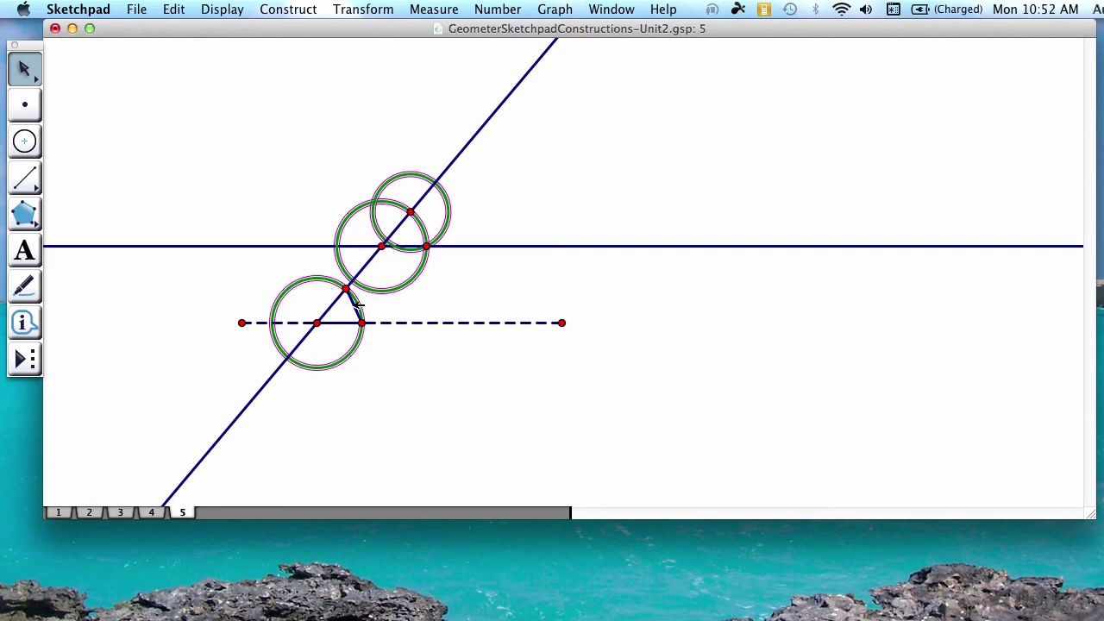
left_click(355, 303)
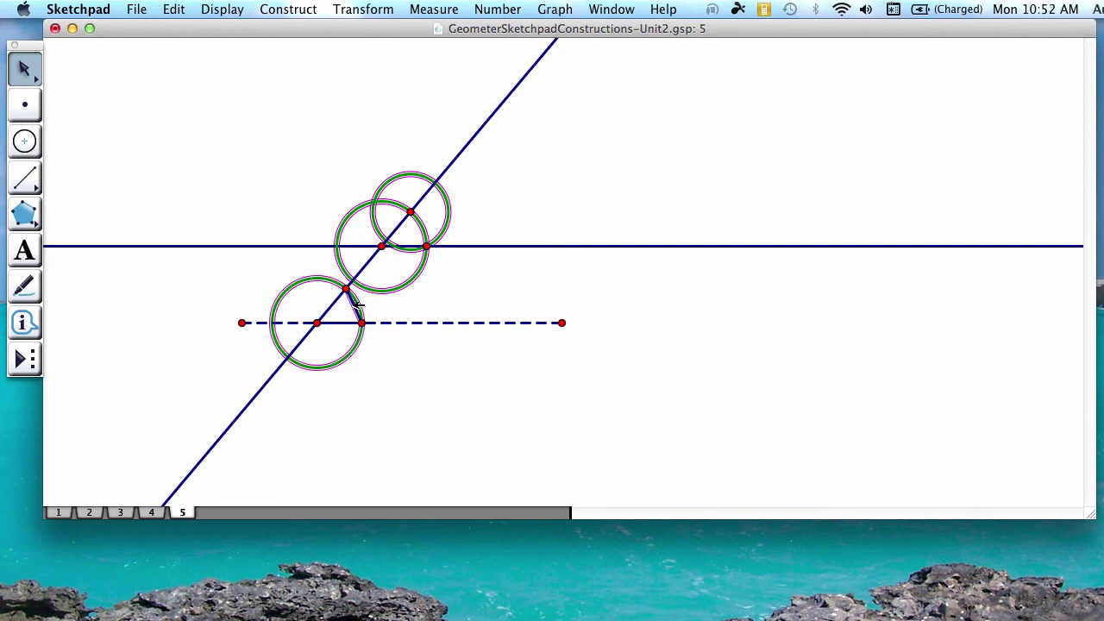
left_click(229, 10)
left_click(236, 107)
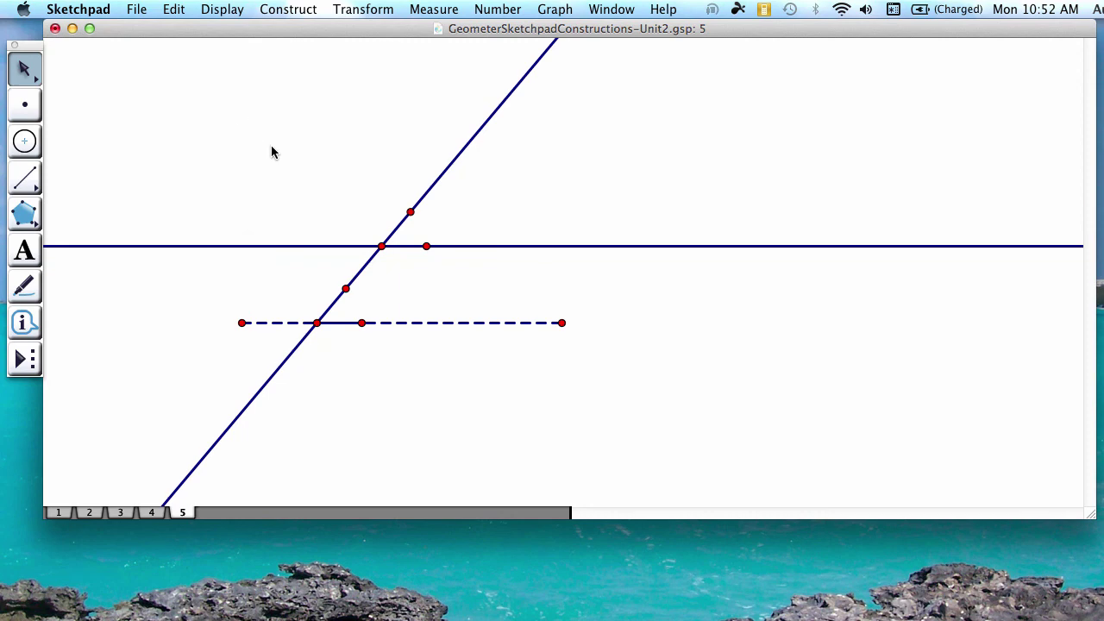
Measure the upper angle ABC at the new line's intersection, showing 49.88°
left_click(410, 212)
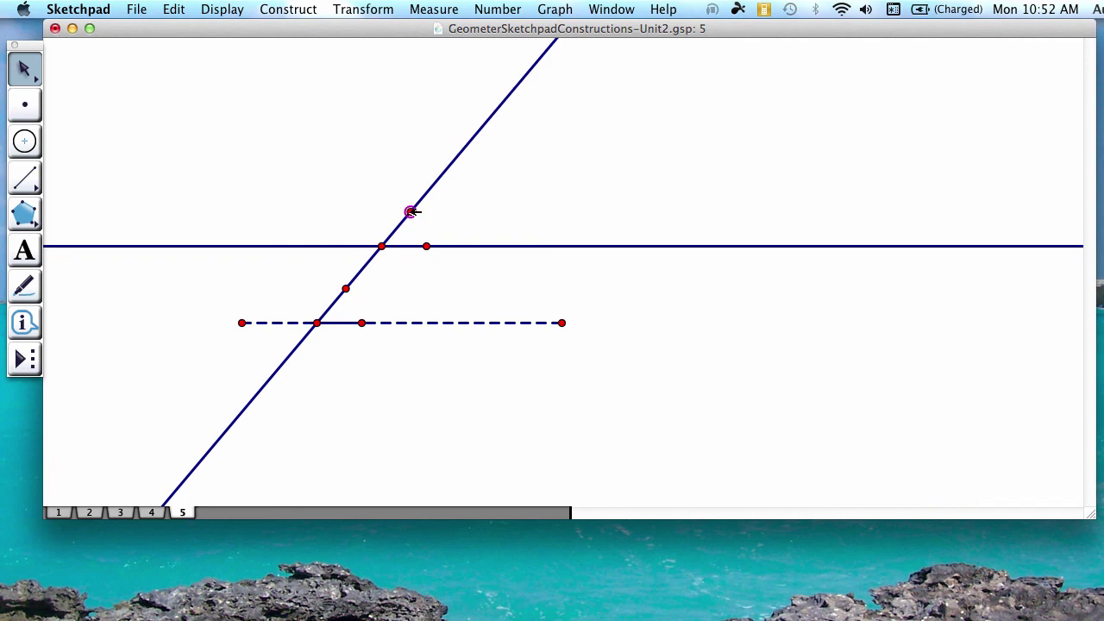
left_click(381, 246)
left_click(426, 246)
left_click(441, 9)
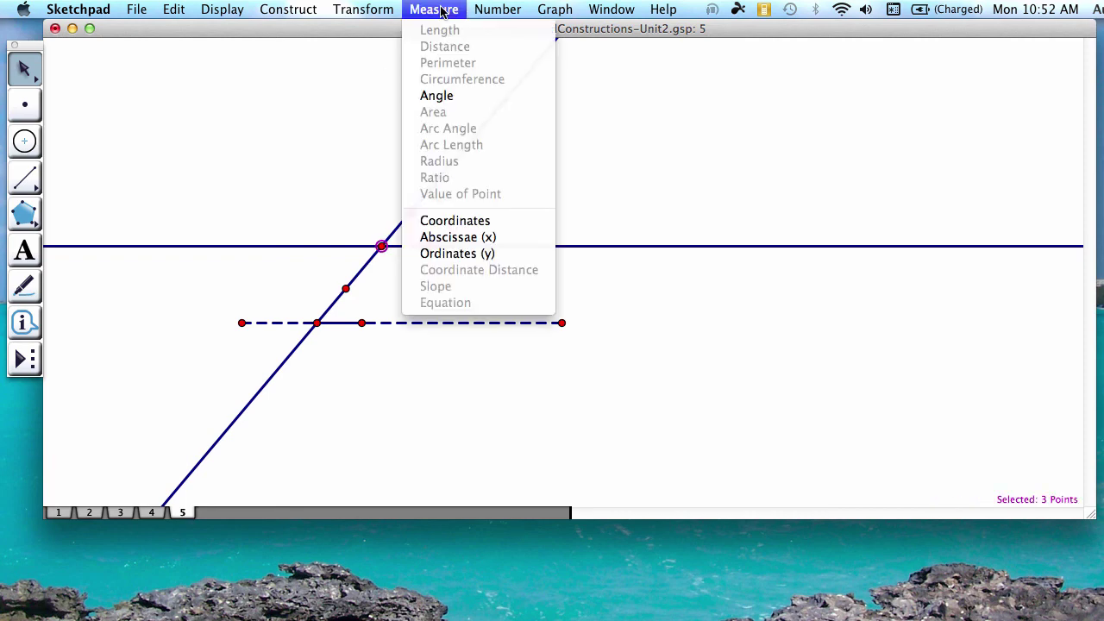
left_click(438, 96)
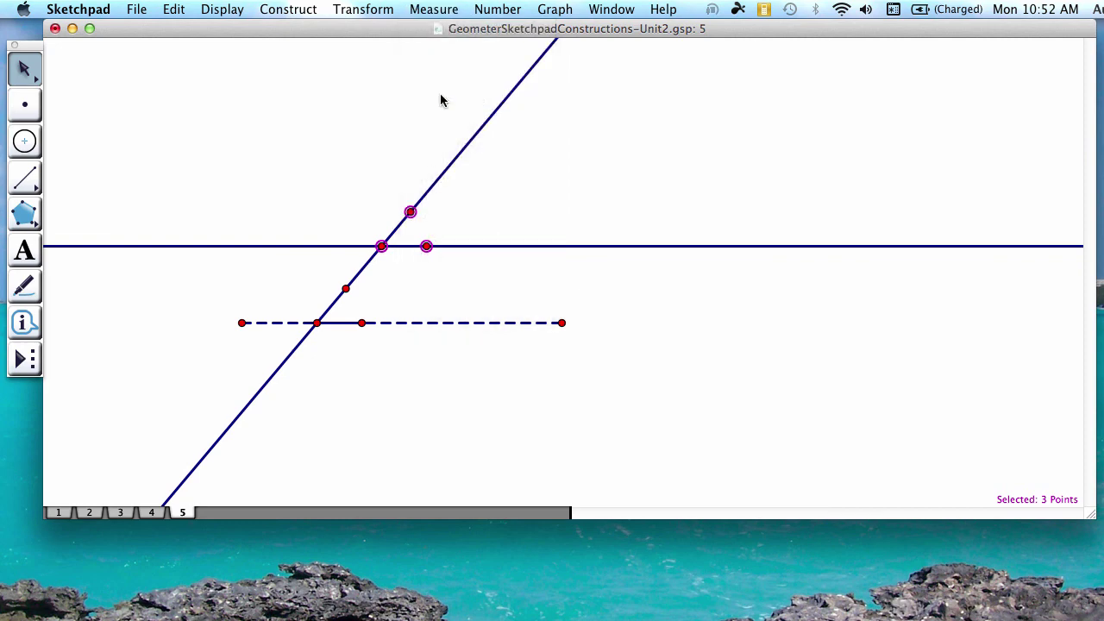
left_click(364, 137)
Measure the corresponding lower angle DEF at the segment crossing, also 49.88°
left_click(345, 289)
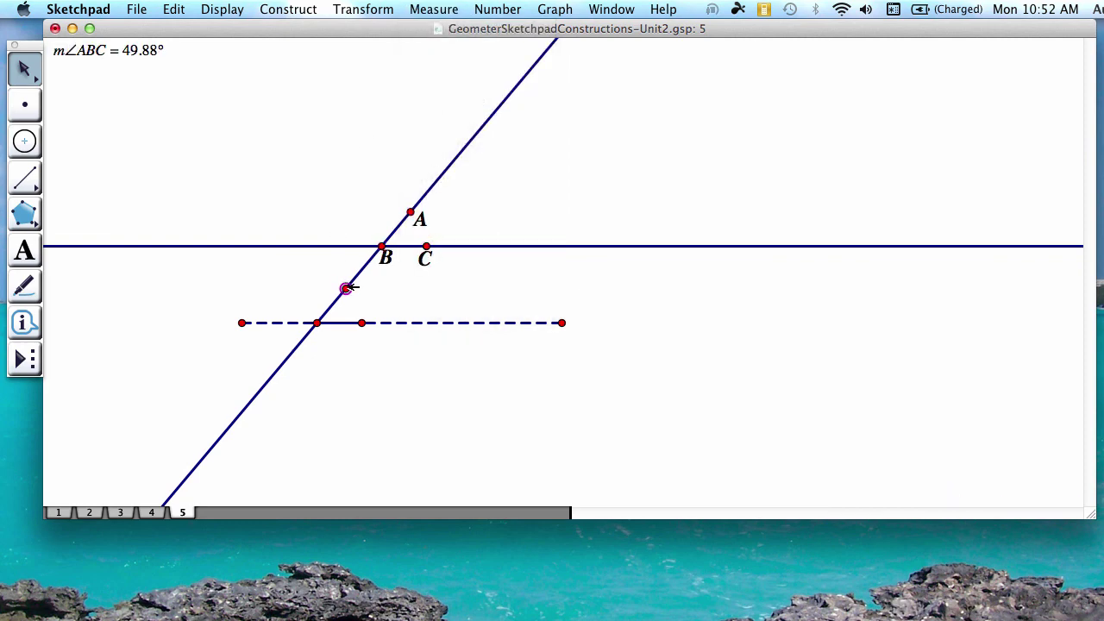
left_click(318, 323)
left_click(361, 323)
left_click(434, 9)
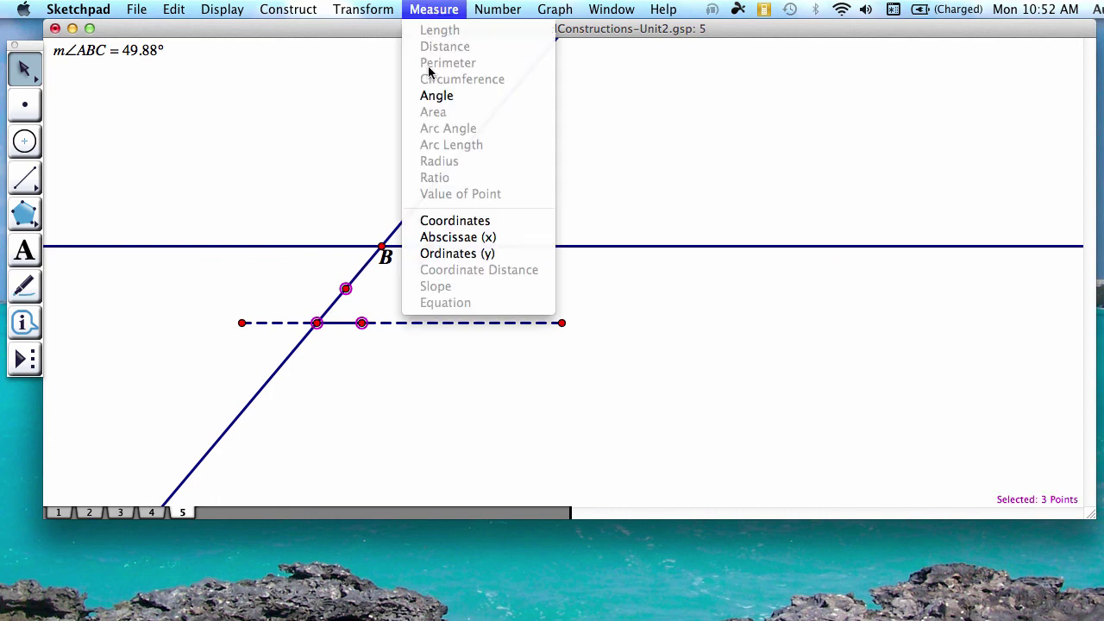
left_click(432, 95)
left_click(255, 161)
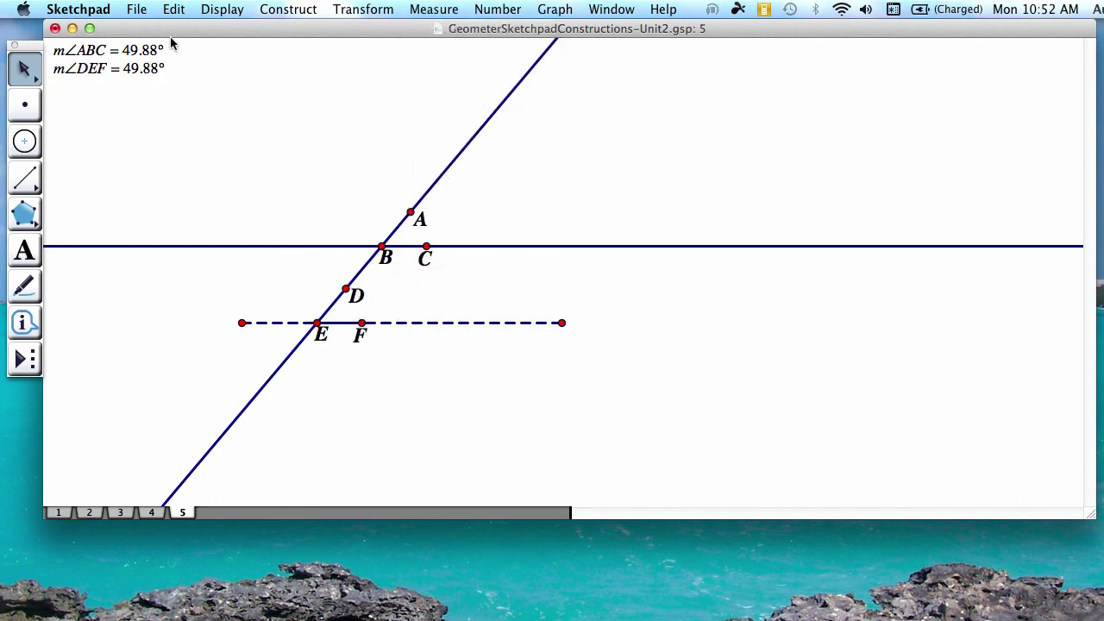